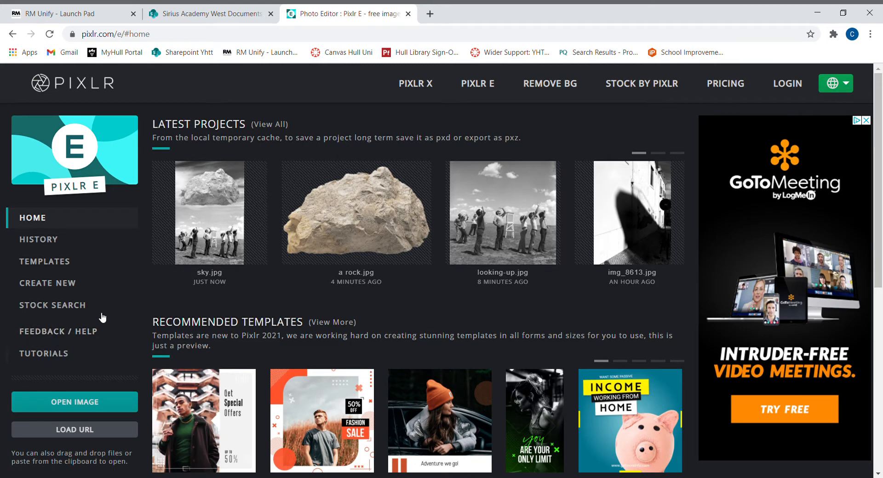
# Open the three images sky.jpg, looking-up.jpg and A rock.jpg for editing.
pyautogui.click(65, 405)
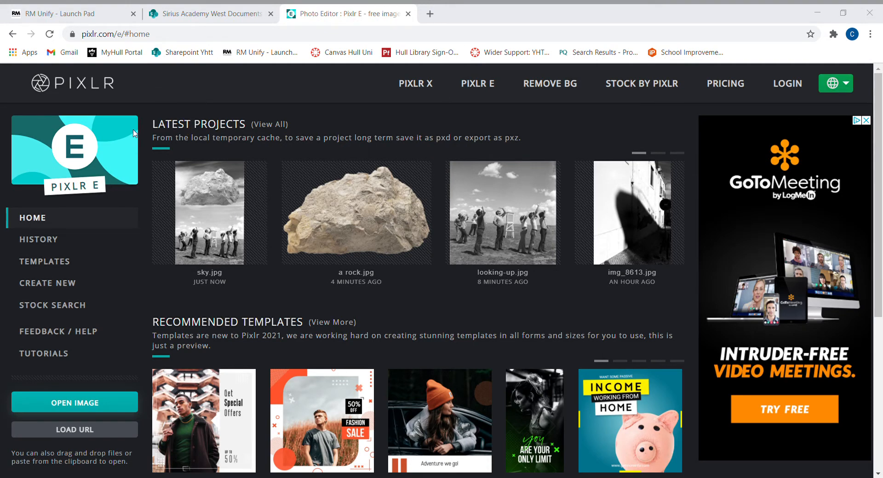
pyautogui.click(339, 258)
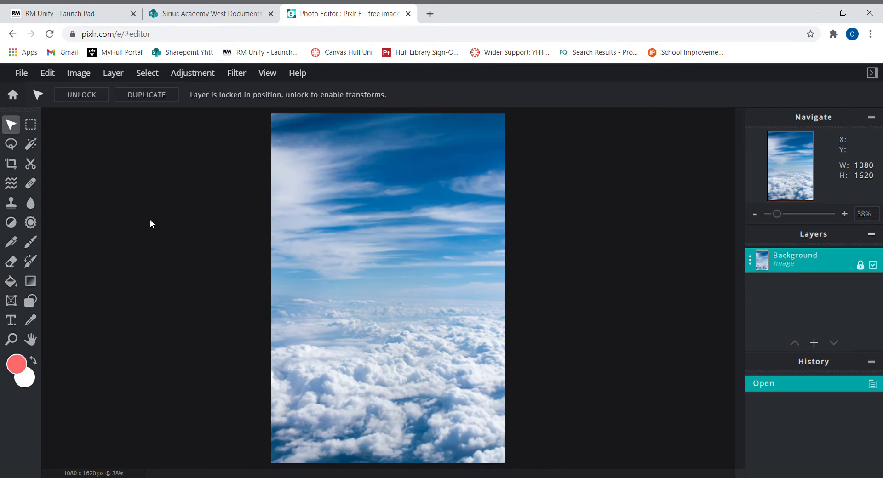
pyautogui.click(25, 80)
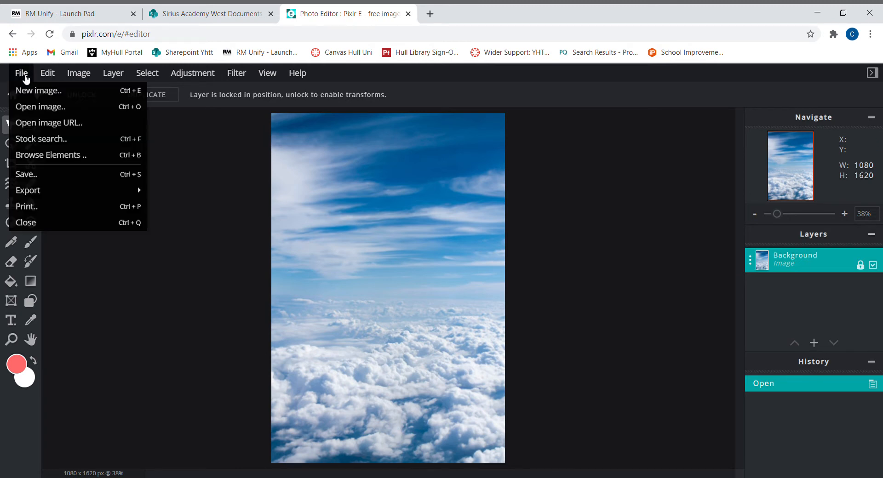
pyautogui.click(30, 107)
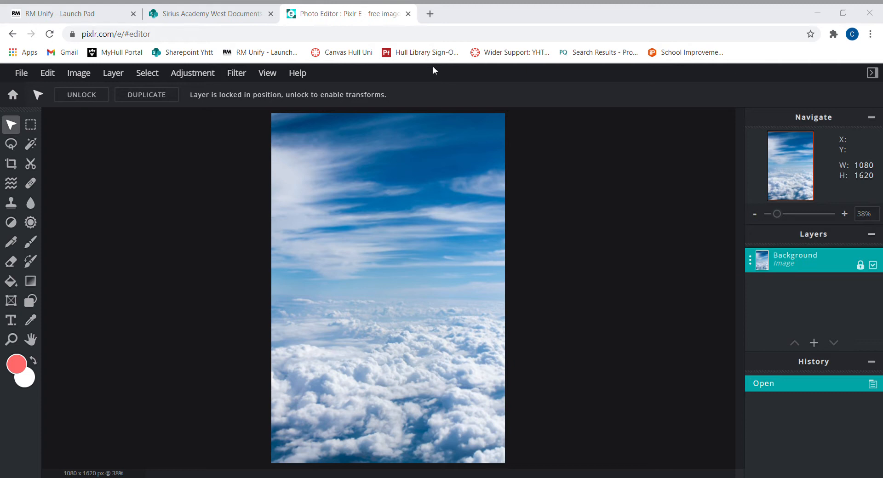
pyautogui.doubleClick(333, 263)
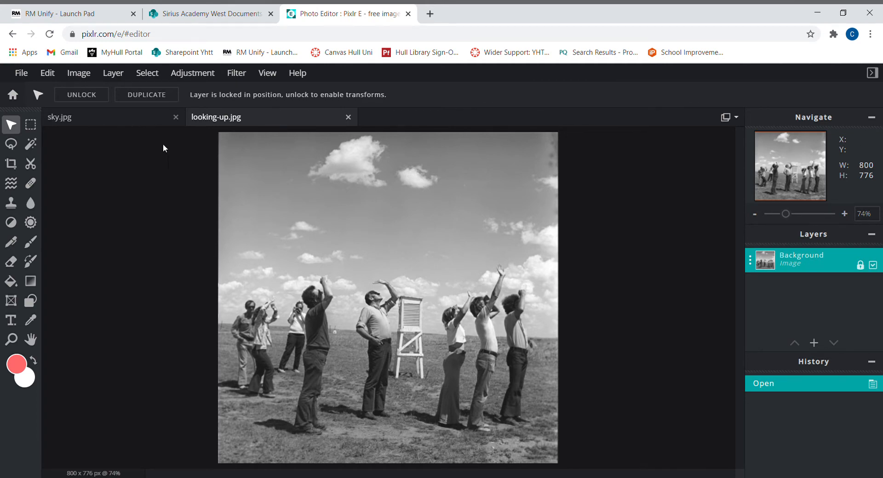
pyautogui.click(21, 73)
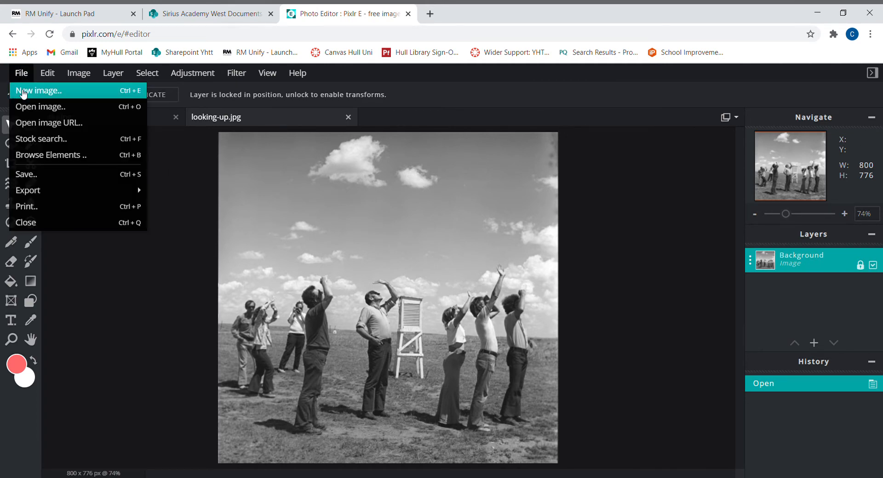
pyautogui.click(28, 107)
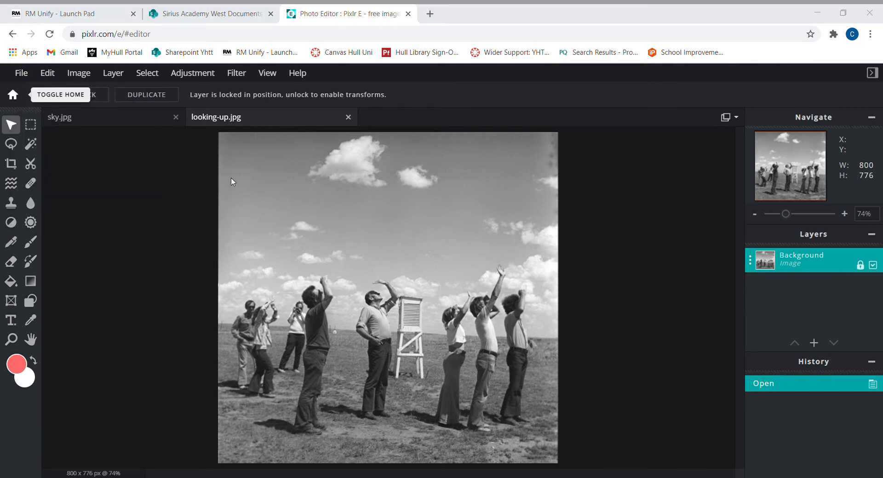
pyautogui.doubleClick(339, 265)
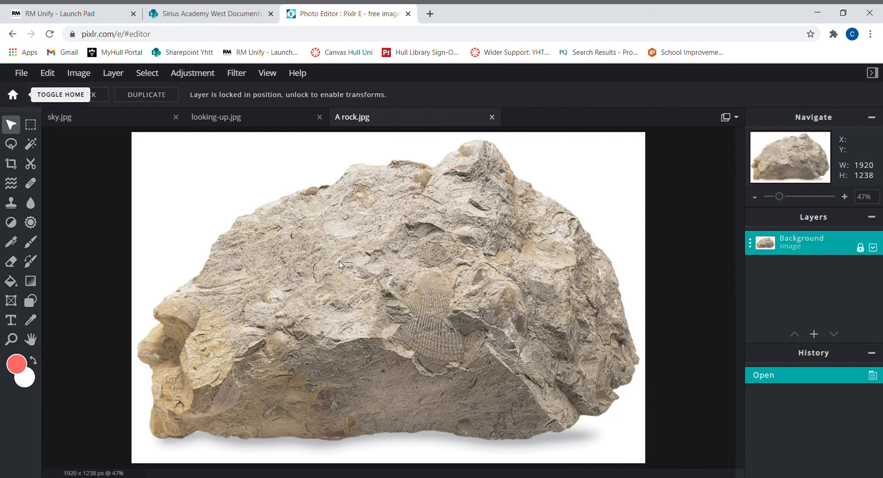
# Copy the looking-up.jpg image and paste it as a new layer into sky.jpg.
pyautogui.click(121, 122)
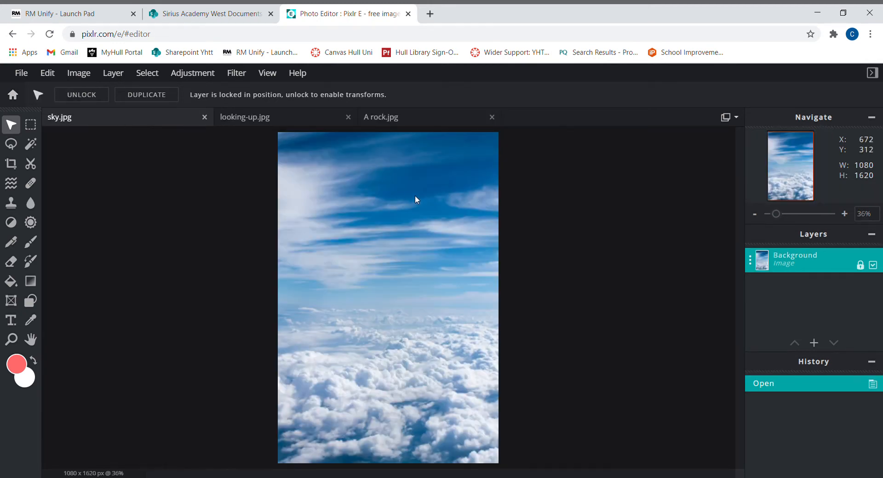
pyautogui.click(258, 125)
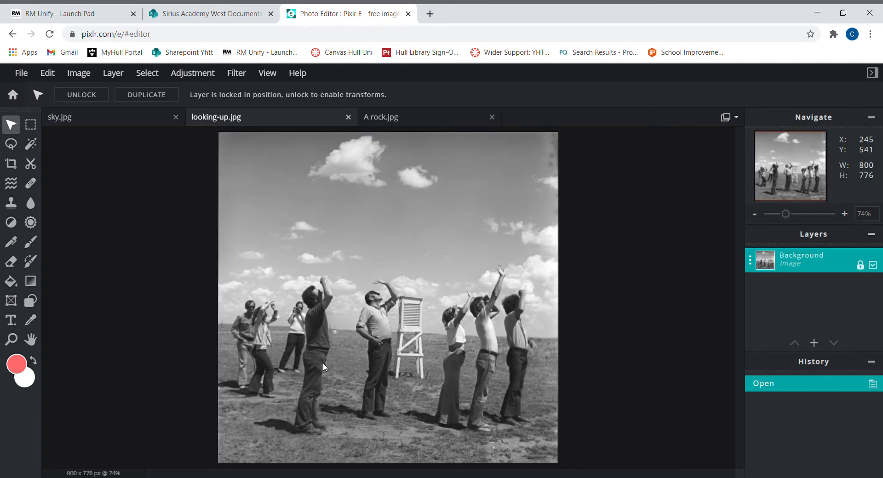
pyautogui.hotkey('ctrl', 'c')
pyautogui.click(73, 118)
pyautogui.hotkey('ctrl', 'v')
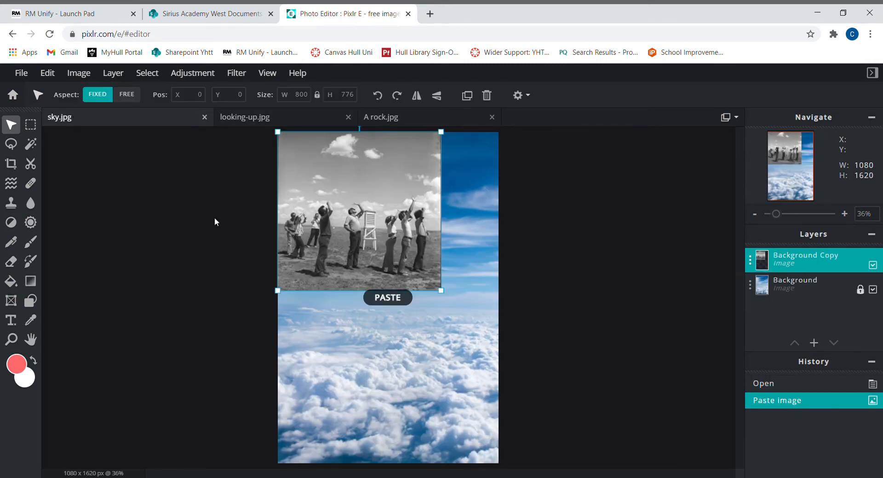
# Scale the pasted people photo to 1080 x 1048 px and align it with the bottom of the sky image at Y 572.
pyautogui.moveTo(369, 204); pyautogui.dragTo(369, 318)
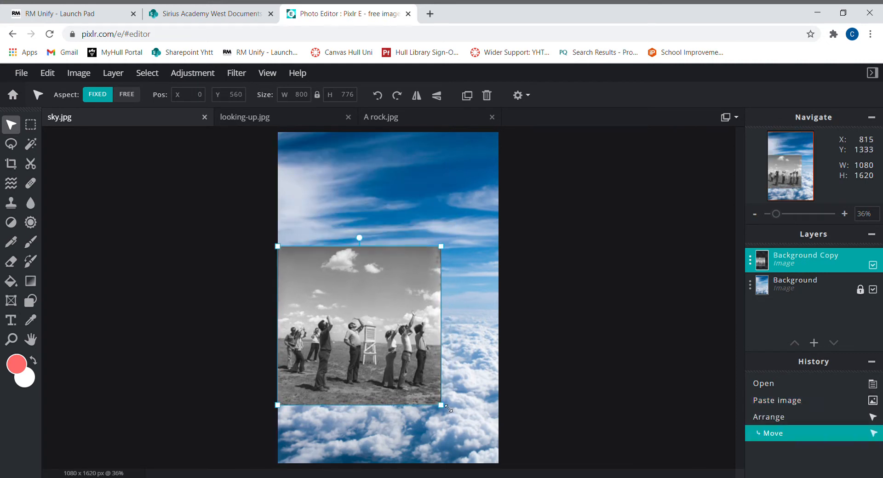
pyautogui.moveTo(448, 409); pyautogui.dragTo(502, 473)
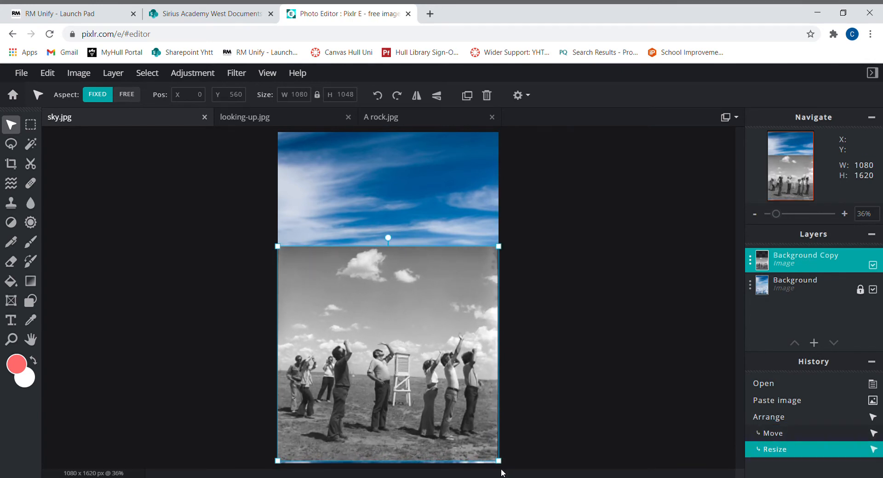
pyautogui.moveTo(487, 400); pyautogui.dragTo(487, 402)
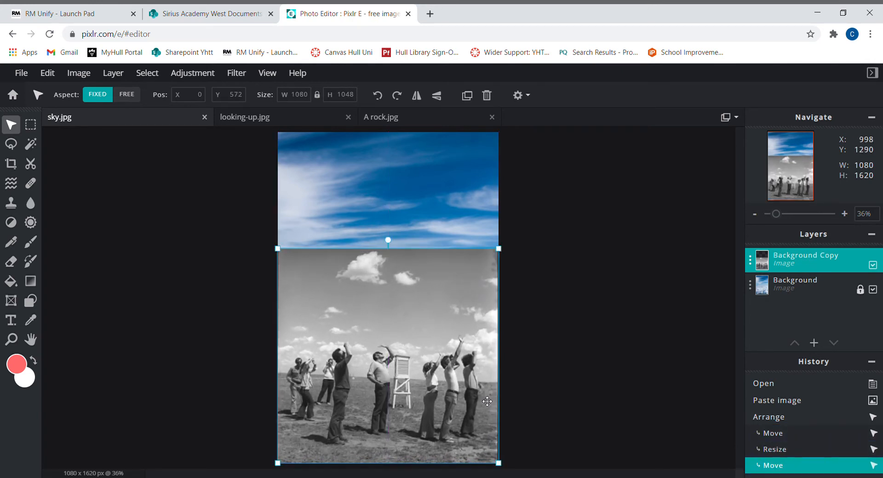
pyautogui.click(554, 380)
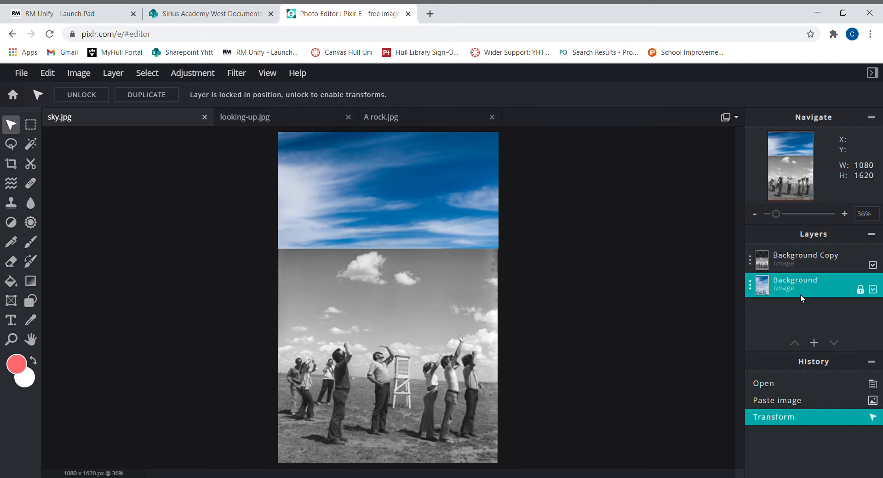
# Apply Auto B&W to the sky Background layer and to the Background Copy layer with the people.
pyautogui.click(198, 82)
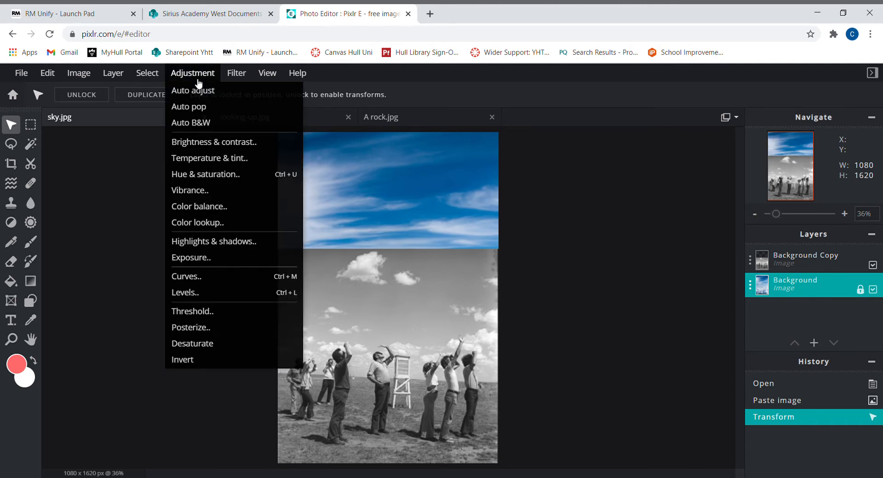
pyautogui.click(197, 123)
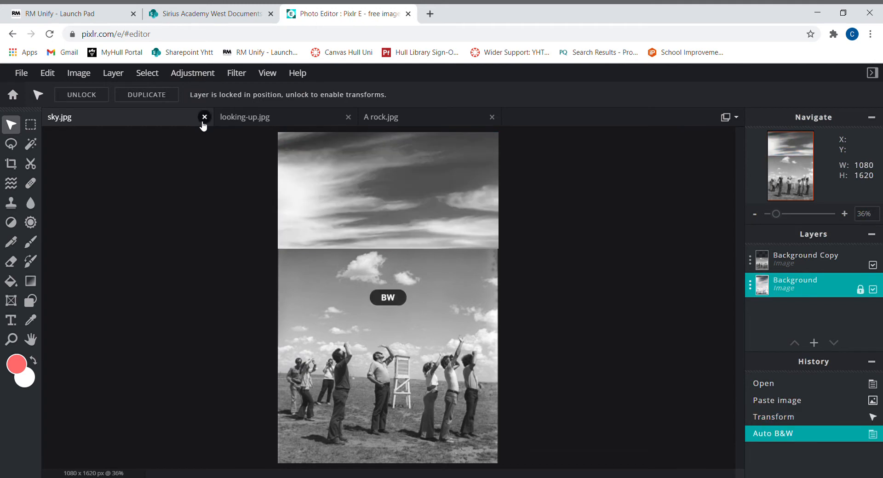
pyautogui.click(786, 266)
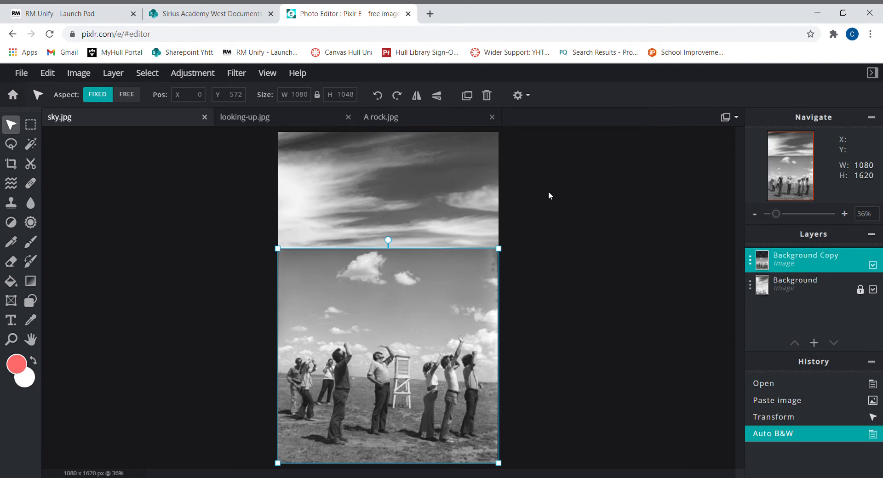
pyautogui.click(197, 82)
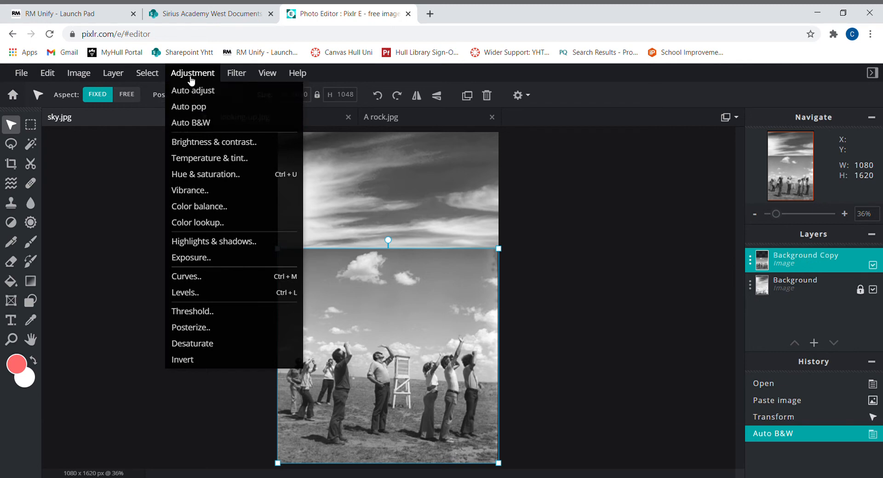
pyautogui.click(198, 123)
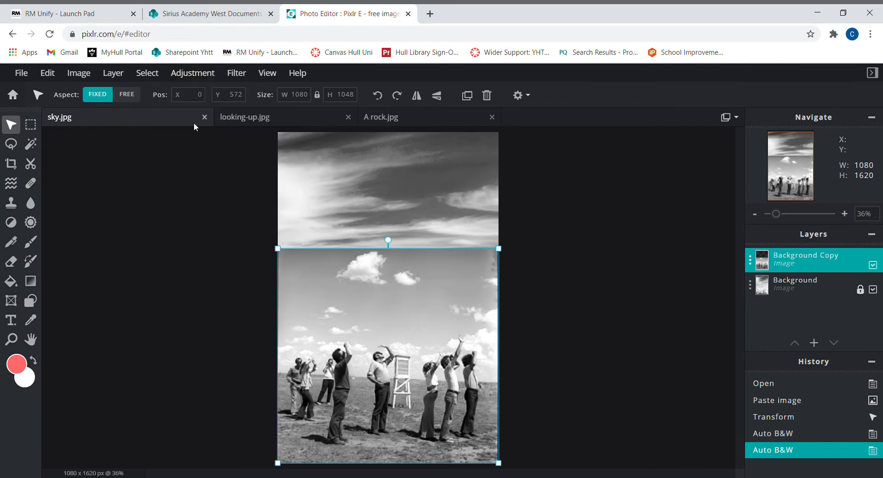
pyautogui.click(623, 354)
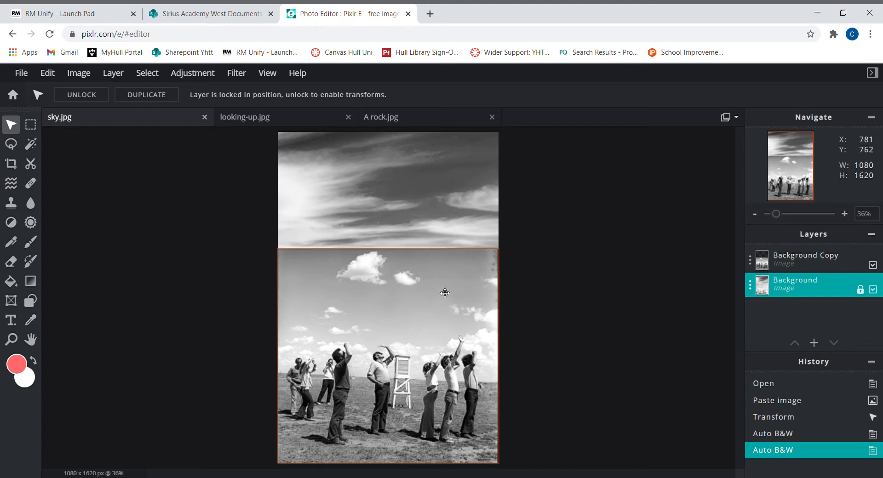
# Activate the Eraser, try a brush size of 125 px, and set the size back to 1000 px.
pyautogui.click(8, 269)
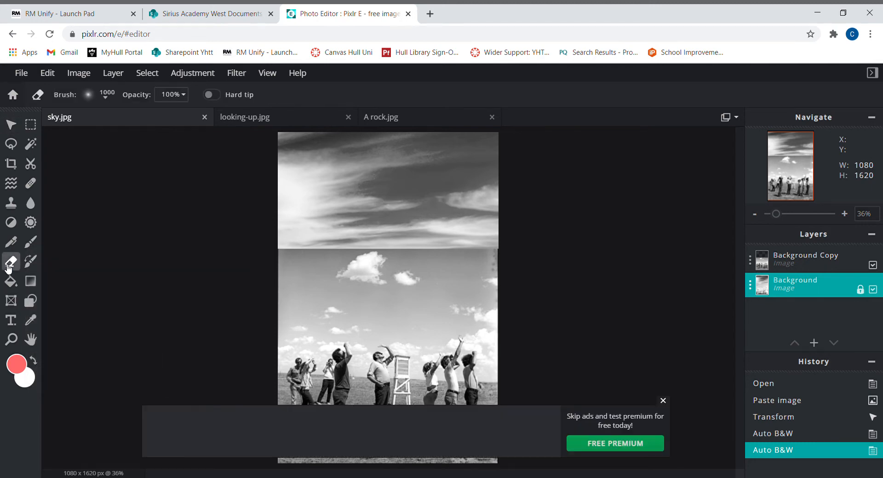
pyautogui.click(663, 401)
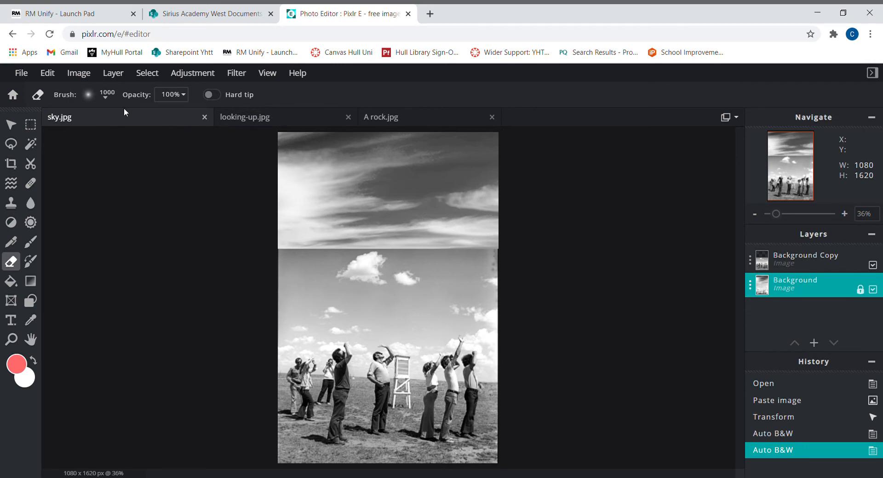
pyautogui.click(96, 99)
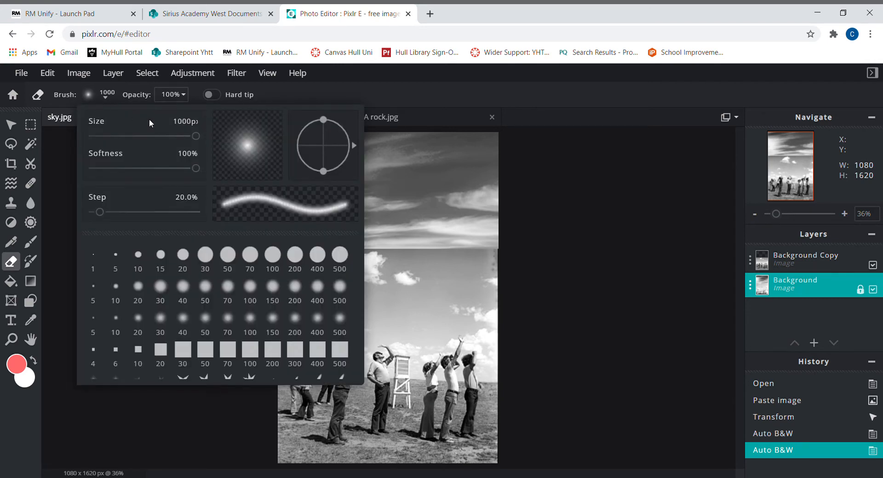
pyautogui.moveTo(198, 138)
pyautogui.mouseDown()
pyautogui.moveTo(144, 137)
pyautogui.moveTo(202, 141)
pyautogui.moveTo(164, 172)
pyautogui.moveTo(199, 173)
pyautogui.mouseUp()
pyautogui.click(539, 235)
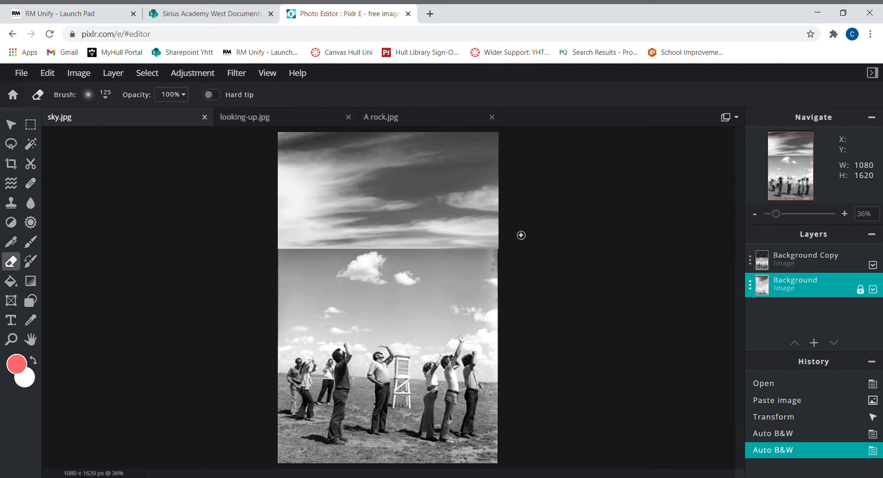
pyautogui.click(105, 95)
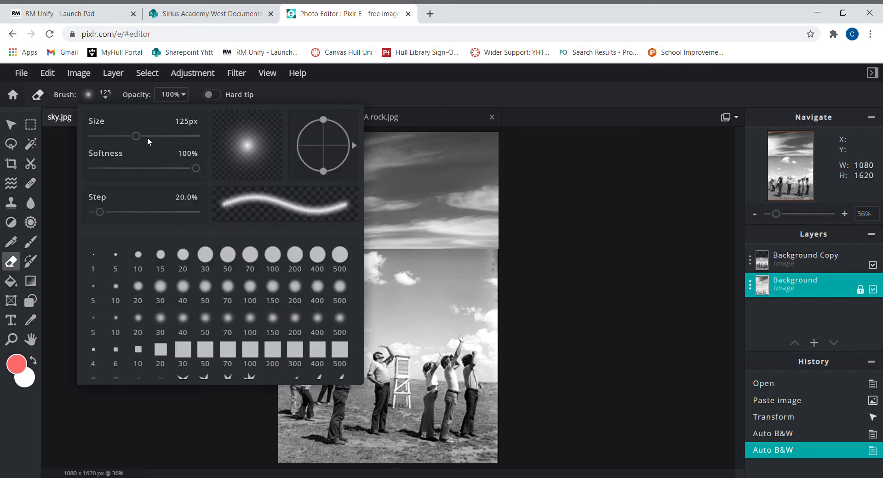
pyautogui.moveTo(136, 136); pyautogui.dragTo(195, 142)
pyautogui.click(563, 224)
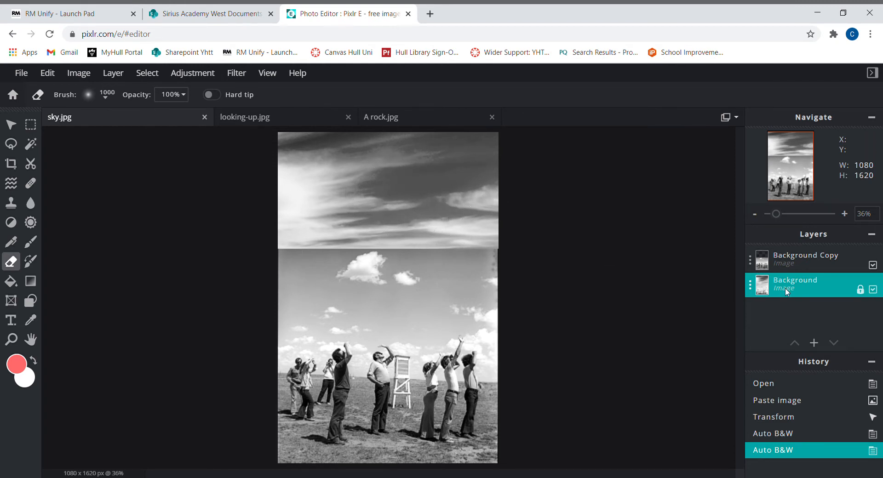
# Erase the upper edge of the Background Copy layer along the seam to blend the people photo into the sky.
pyautogui.click(834, 269)
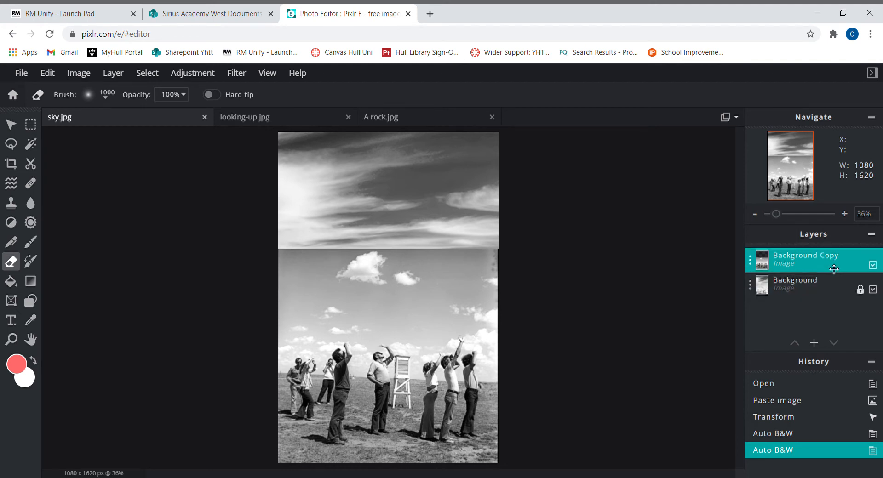
pyautogui.click(485, 251)
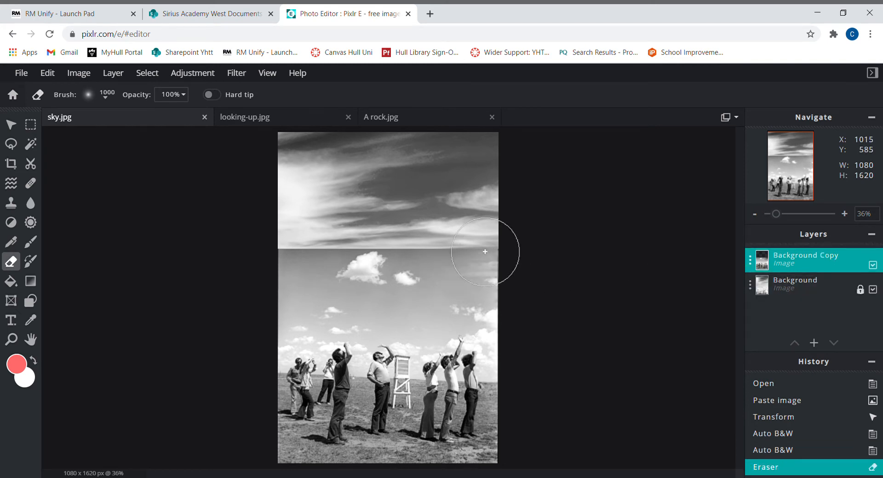
pyautogui.moveTo(443, 253)
pyautogui.mouseDown()
pyautogui.moveTo(282, 253)
pyautogui.moveTo(363, 260)
pyautogui.mouseUp()
pyautogui.click(285, 251)
pyautogui.click(447, 260)
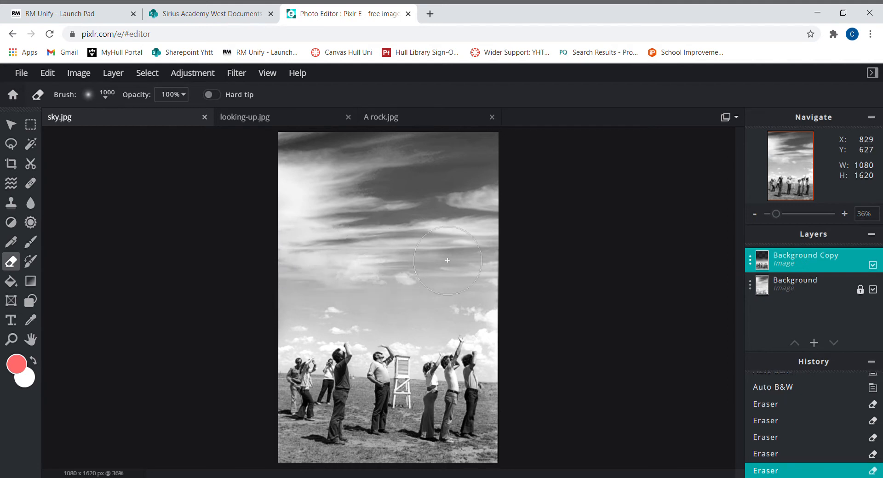
pyautogui.moveTo(447, 261); pyautogui.dragTo(511, 261)
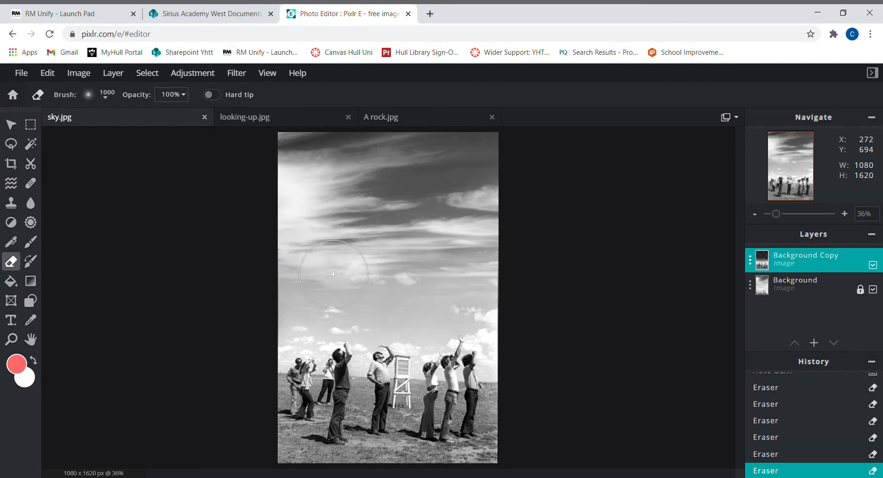
pyautogui.click(277, 262)
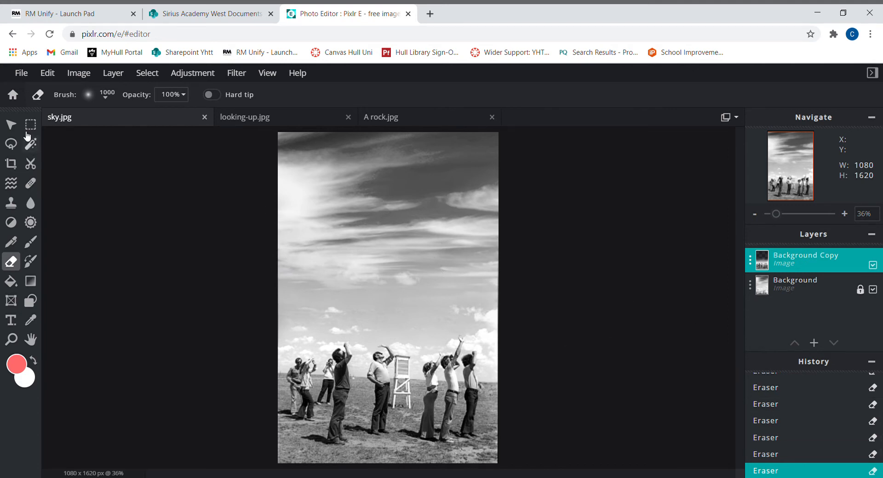
pyautogui.click(11, 124)
pyautogui.click(638, 284)
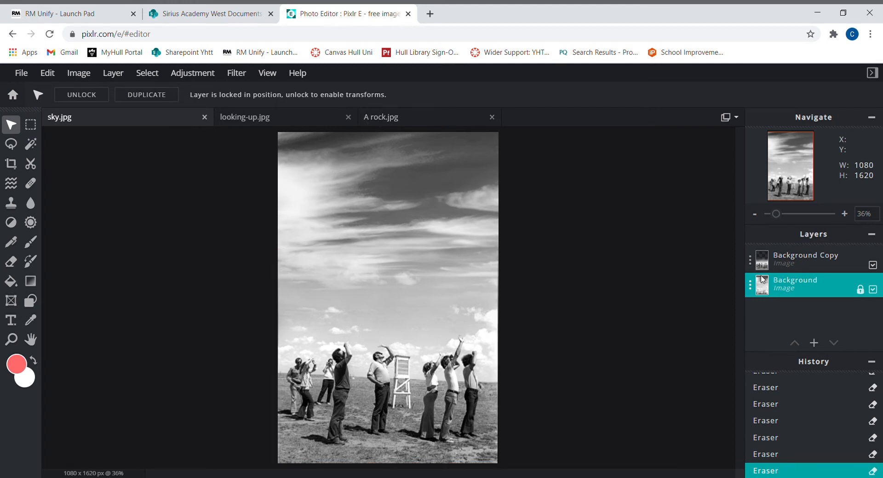
pyautogui.click(791, 267)
pyautogui.click(630, 212)
# In A rock.jpg, mask out the white background and the shadow beneath the rock with the Cutout Magic mask at tolerance 32.
pyautogui.click(391, 118)
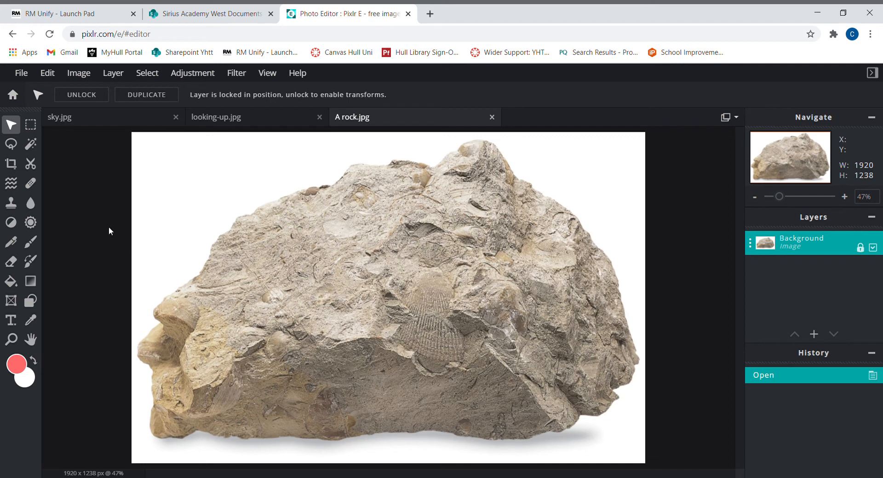
pyautogui.click(30, 164)
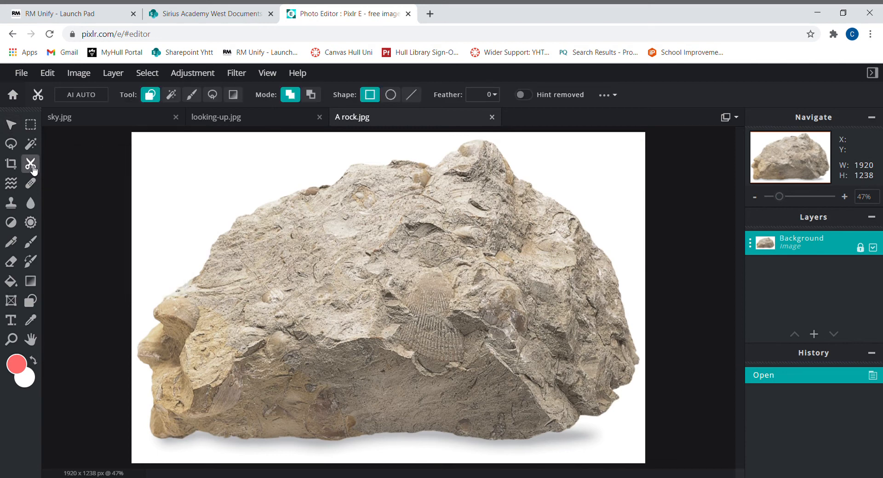
pyautogui.click(172, 95)
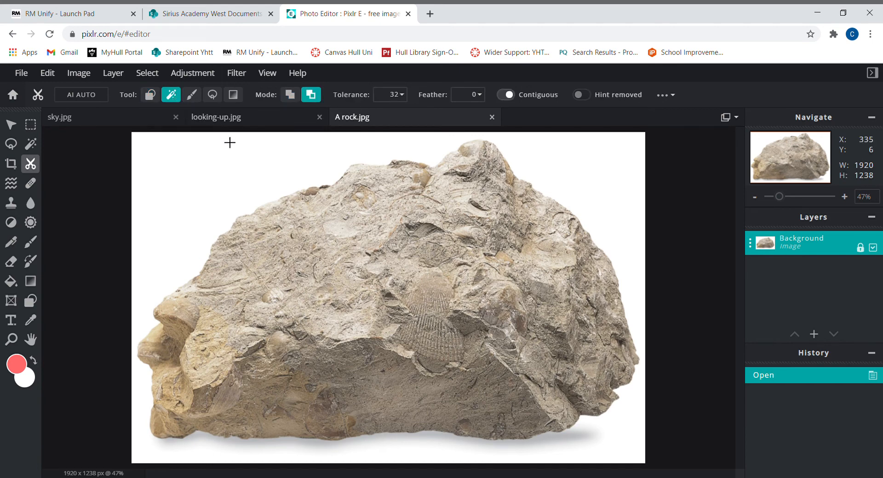
pyautogui.click(202, 186)
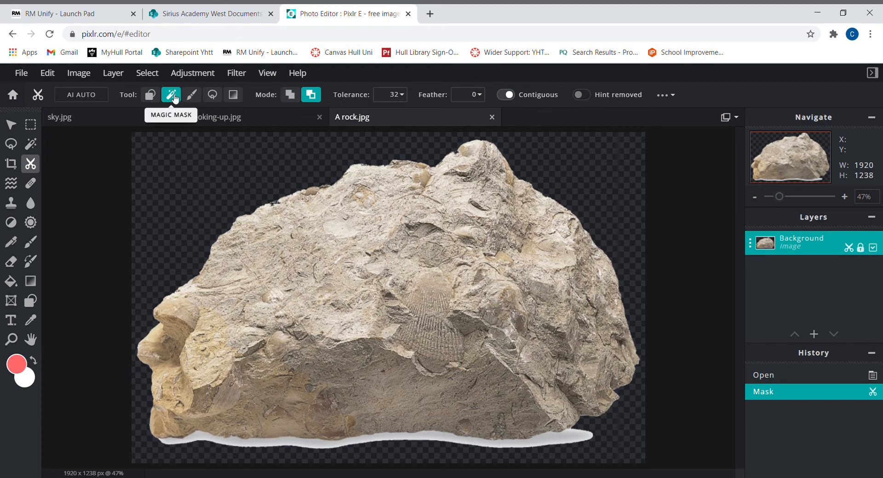
pyautogui.click(566, 445)
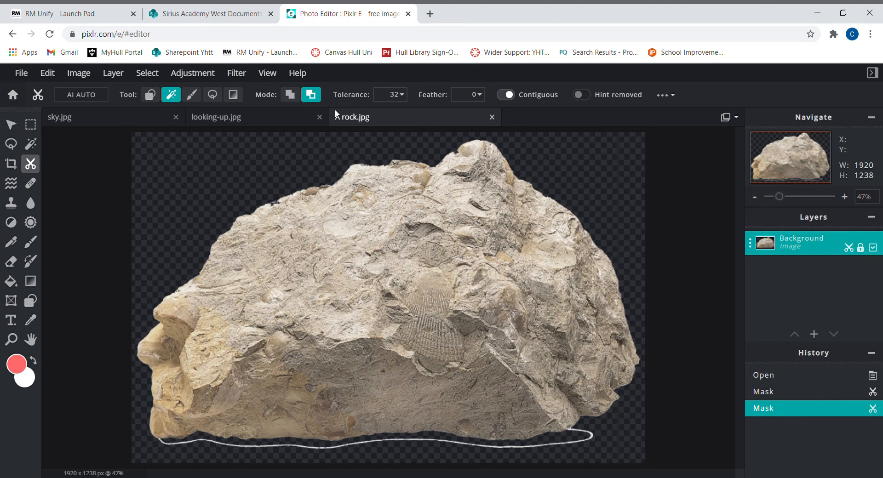
# Mask out the remaining white shadow outline beneath the rock with the Cutout brush at size 40 and 100% opacity.
pyautogui.click(192, 95)
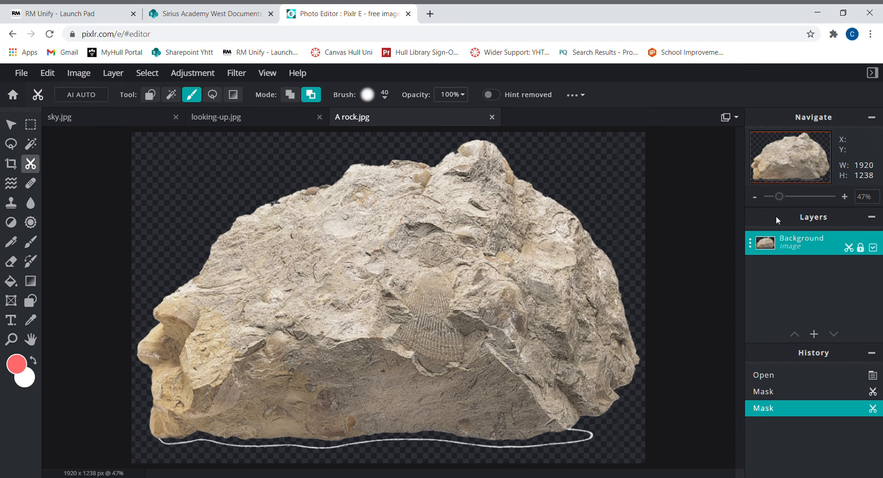
pyautogui.click(845, 197)
pyautogui.moveTo(738, 206); pyautogui.dragTo(736, 241)
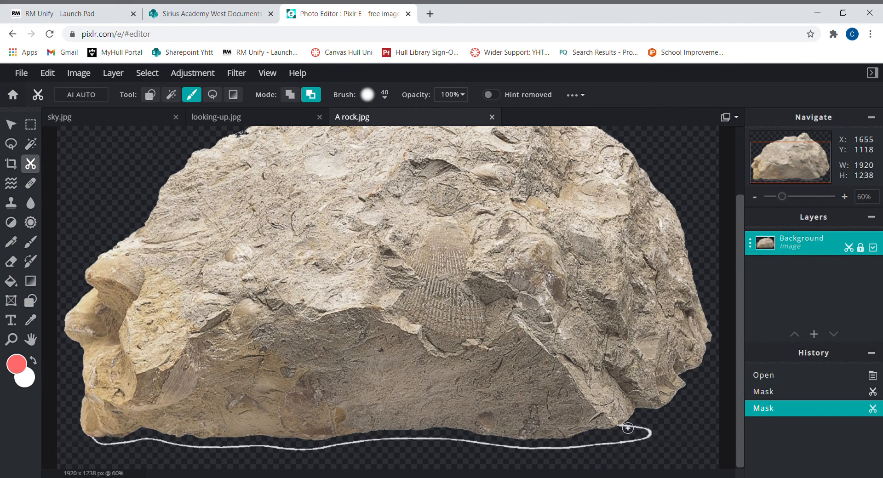
pyautogui.moveTo(628, 428)
pyautogui.mouseDown()
pyautogui.moveTo(654, 433)
pyautogui.moveTo(587, 447)
pyautogui.mouseUp()
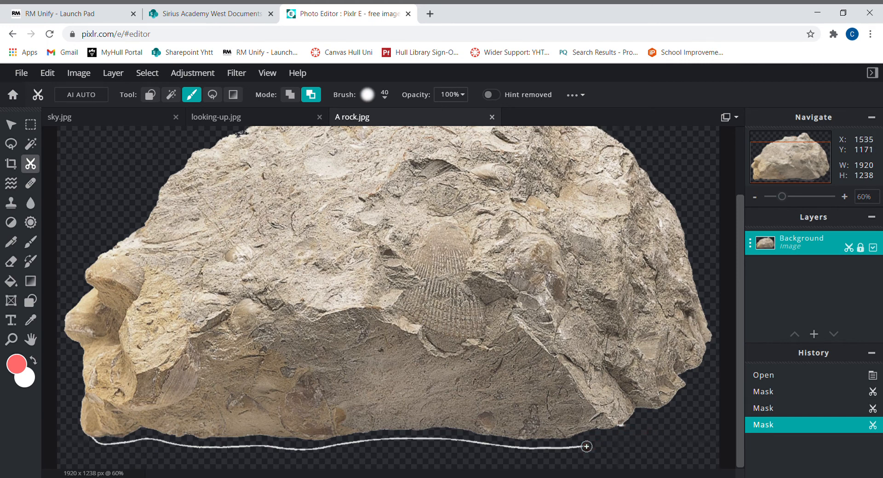
pyautogui.click(624, 430)
pyautogui.click(624, 428)
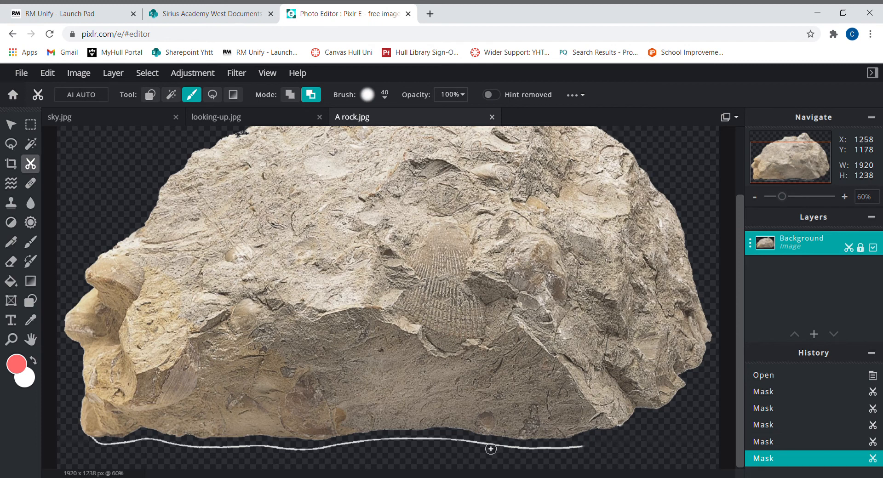
pyautogui.moveTo(491, 449); pyautogui.dragTo(579, 450)
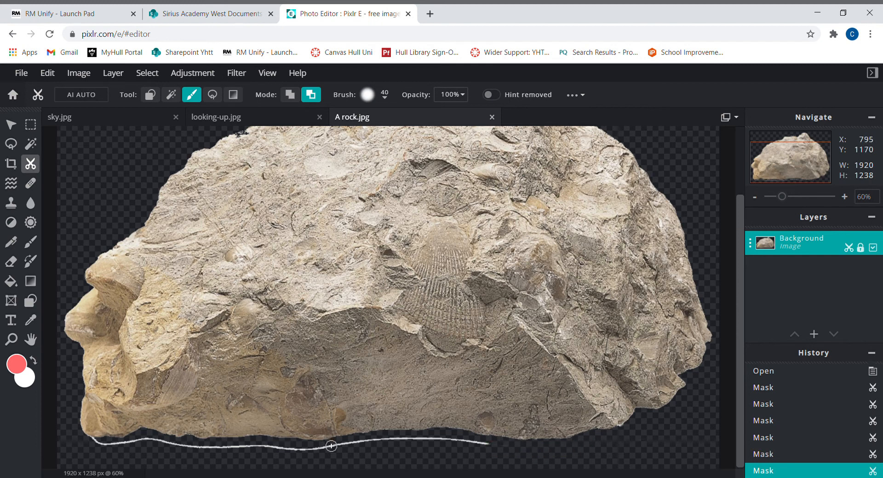
pyautogui.moveTo(331, 445)
pyautogui.mouseDown()
pyautogui.moveTo(363, 438)
pyautogui.moveTo(491, 449)
pyautogui.mouseUp()
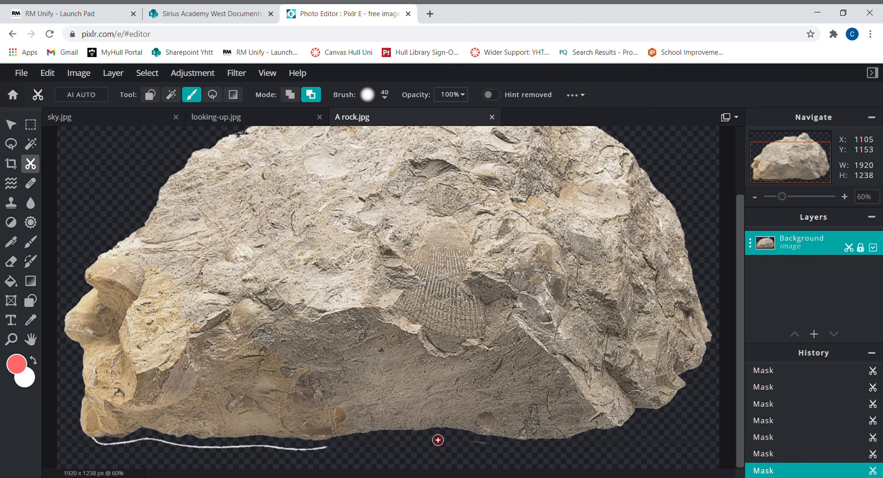
pyautogui.moveTo(438, 440); pyautogui.dragTo(493, 448)
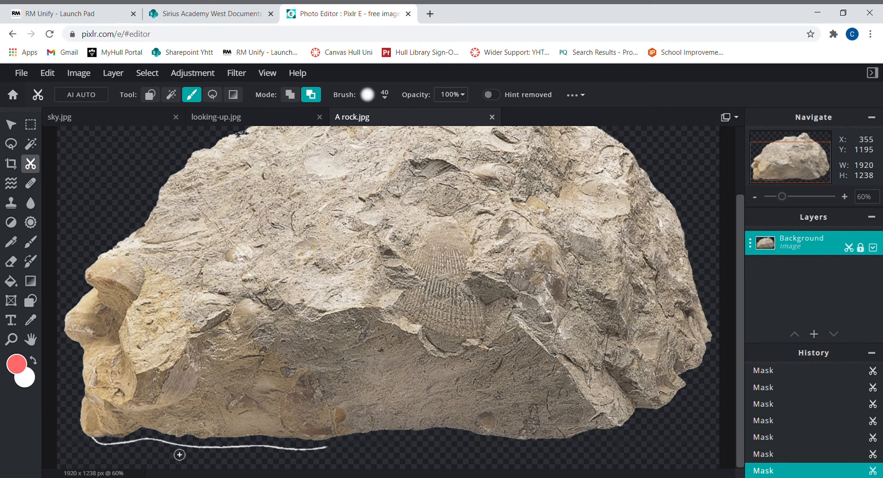
pyautogui.moveTo(163, 442); pyautogui.dragTo(317, 449)
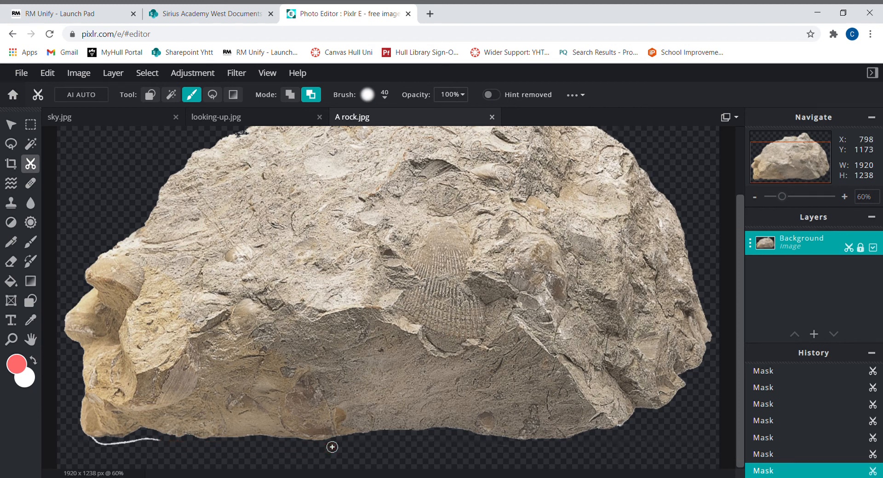
pyautogui.click(95, 444)
pyautogui.click(94, 442)
pyautogui.moveTo(104, 447)
pyautogui.mouseDown()
pyautogui.moveTo(157, 442)
pyautogui.moveTo(150, 444)
pyautogui.mouseUp()
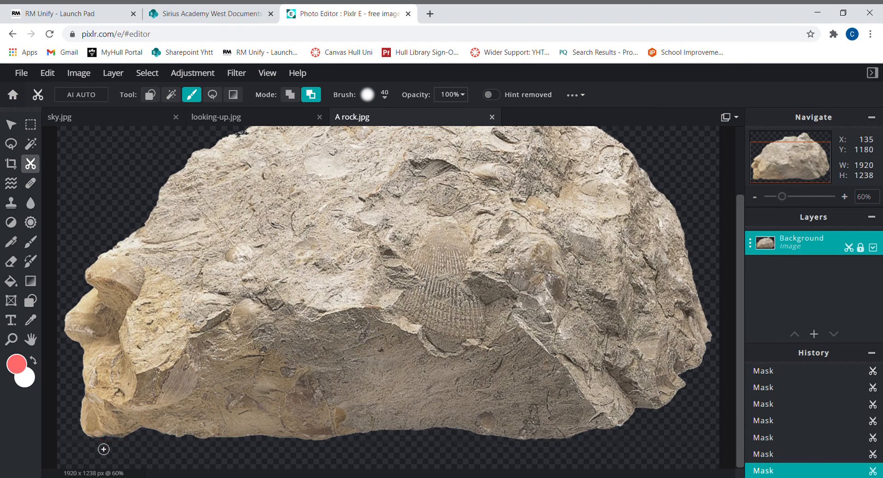
# Copy the cut-out rock, paste it into sky.jpg, and move its layer above the people layer.
pyautogui.click(754, 197)
pyautogui.click(754, 197)
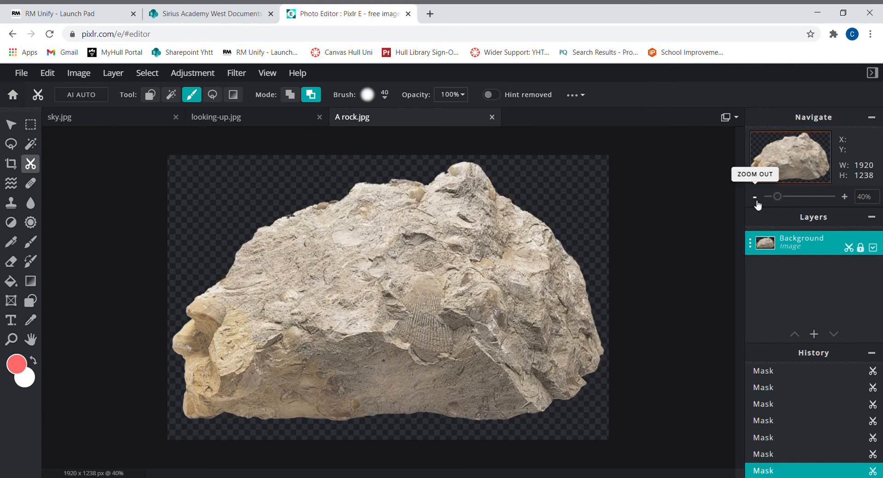
pyautogui.click(9, 124)
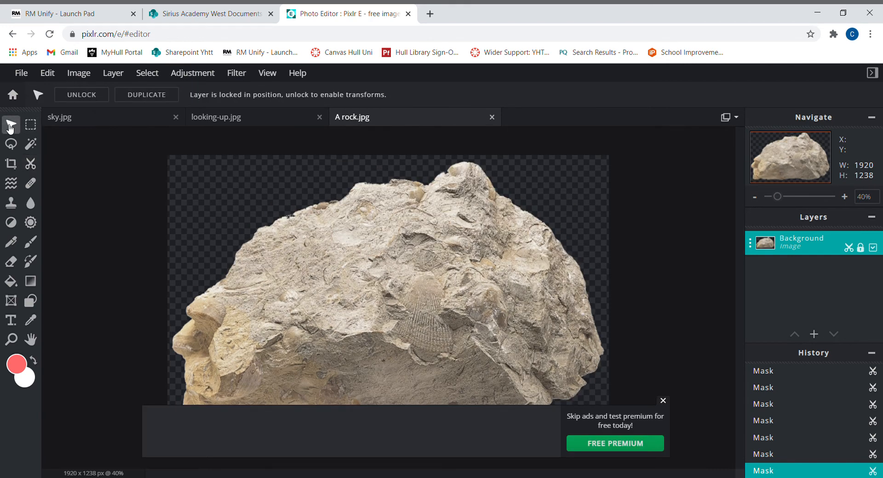
pyautogui.click(663, 401)
pyautogui.hotkey('ctrl', 'c')
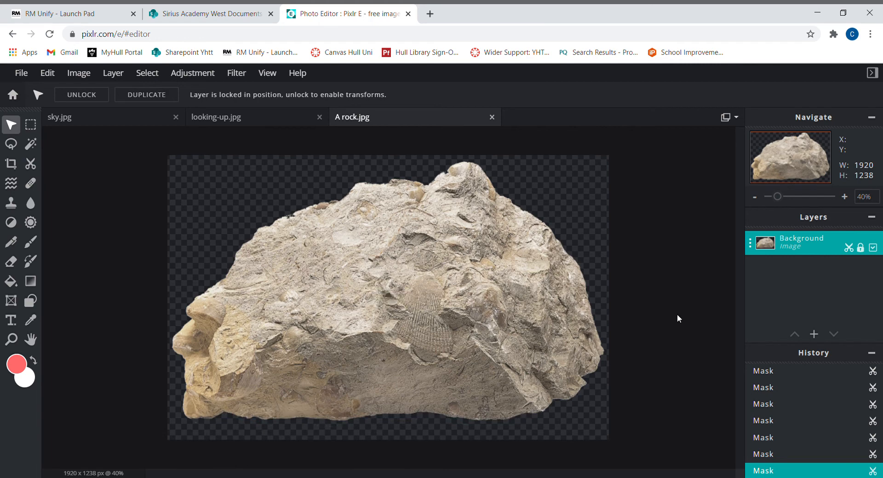
pyautogui.click(135, 122)
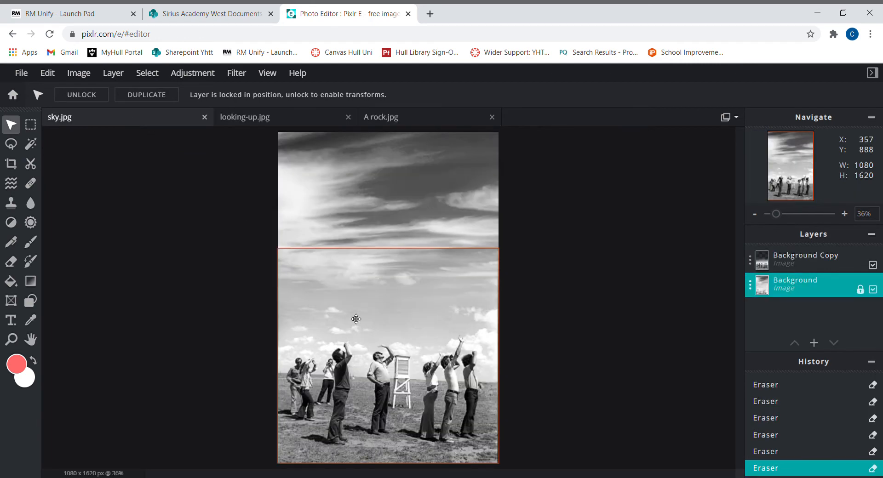
pyautogui.hotkey('ctrl', 'v')
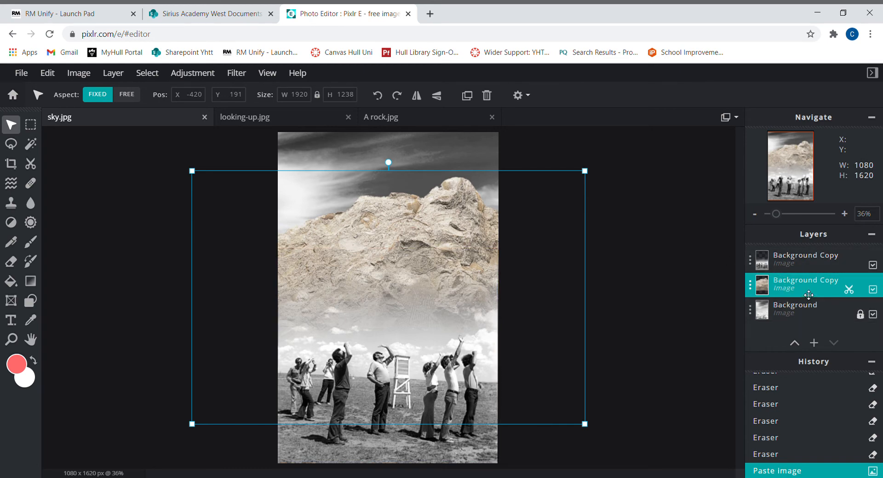
pyautogui.moveTo(808, 295); pyautogui.dragTo(805, 269)
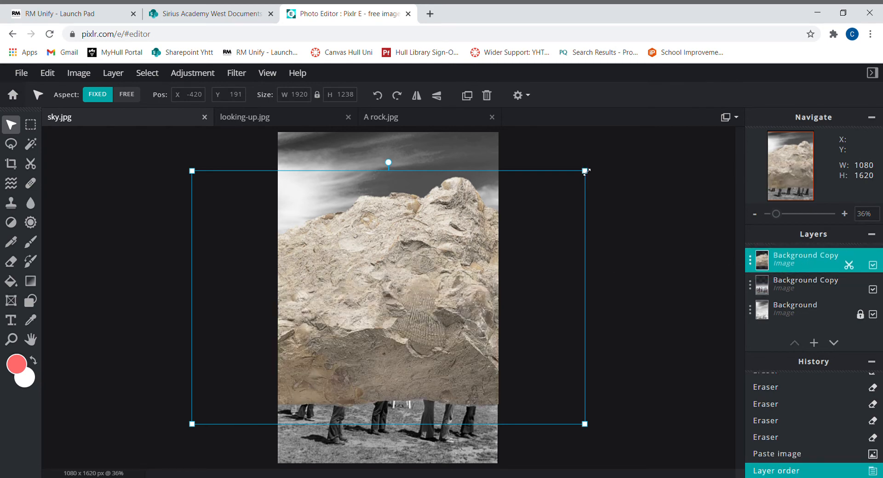
# Scale the rock proportionally to 1043 x 673 px and place it in the sky above the people at X 12, Y 122.
pyautogui.moveTo(585, 173); pyautogui.dragTo(433, 269)
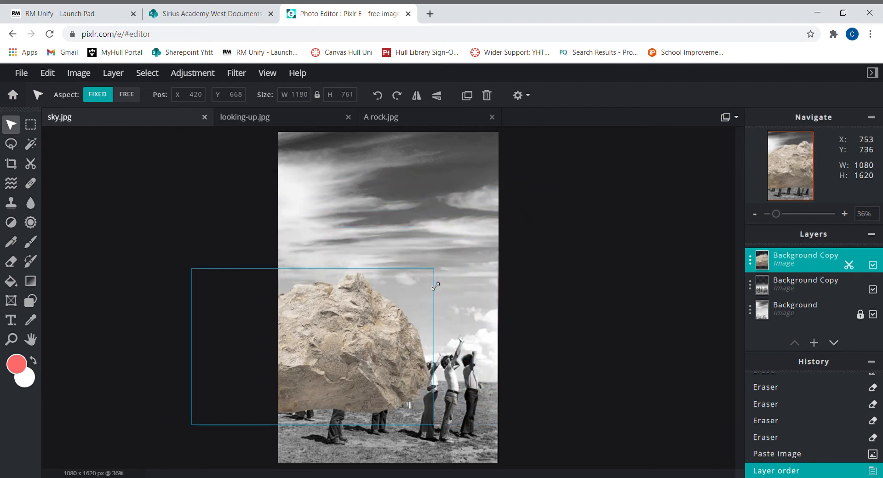
pyautogui.moveTo(347, 350); pyautogui.dragTo(419, 225)
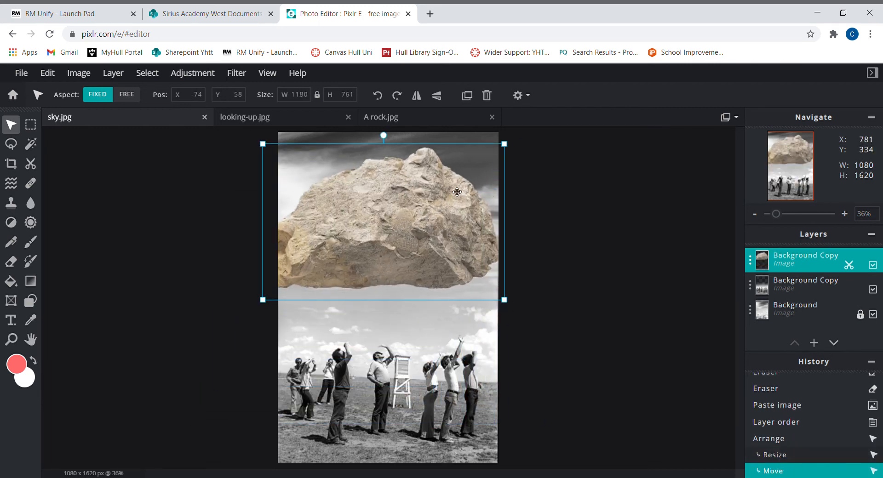
pyautogui.moveTo(509, 144); pyautogui.dragTo(485, 163)
pyautogui.moveTo(391, 222); pyautogui.dragTo(409, 225)
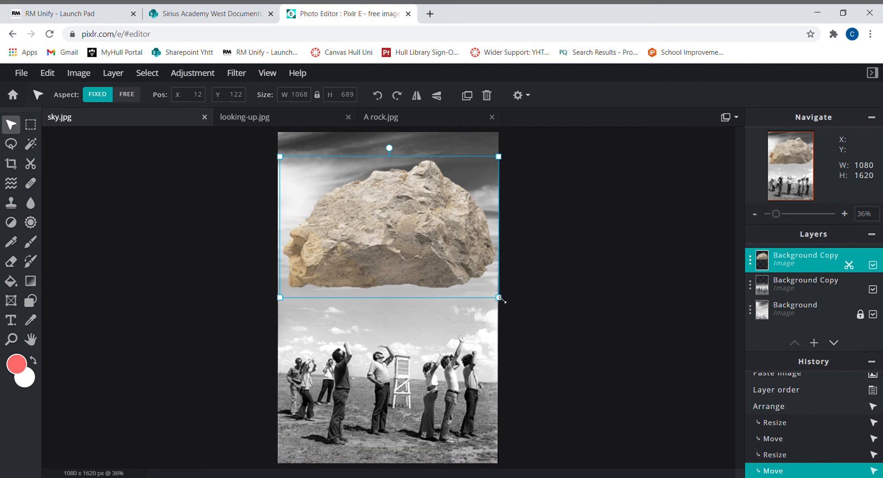
pyautogui.moveTo(500, 299); pyautogui.dragTo(493, 294)
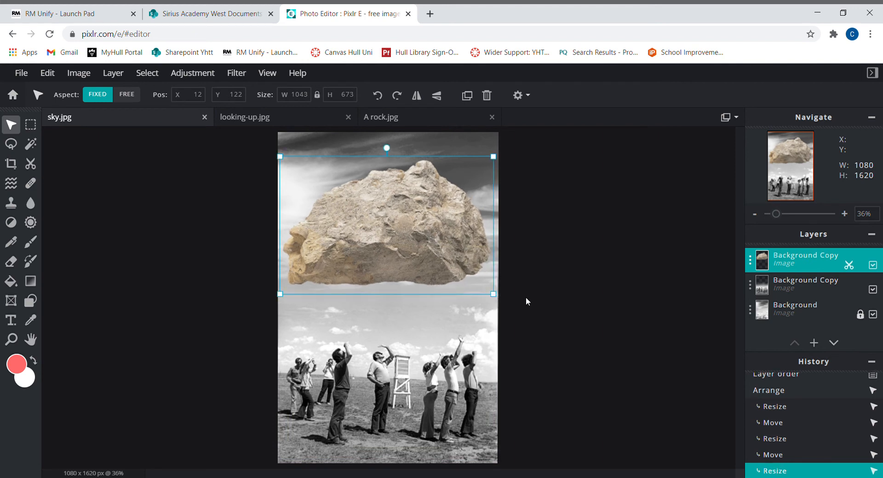
pyautogui.click(539, 303)
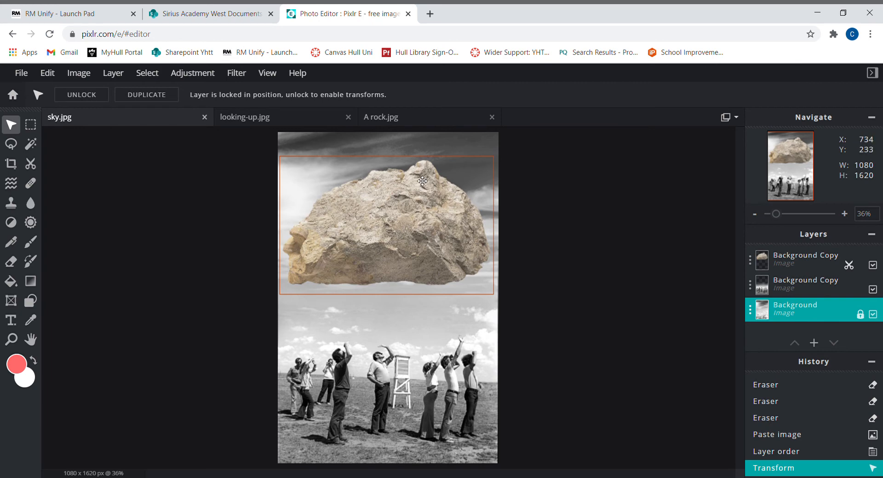
# Apply Auto B&W to the rock layer and deselect it.
pyautogui.click(779, 270)
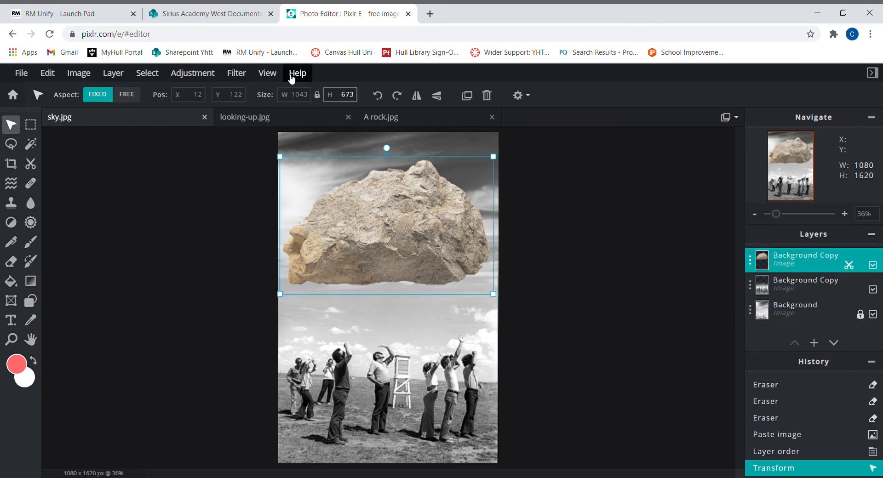
pyautogui.click(211, 73)
pyautogui.click(208, 132)
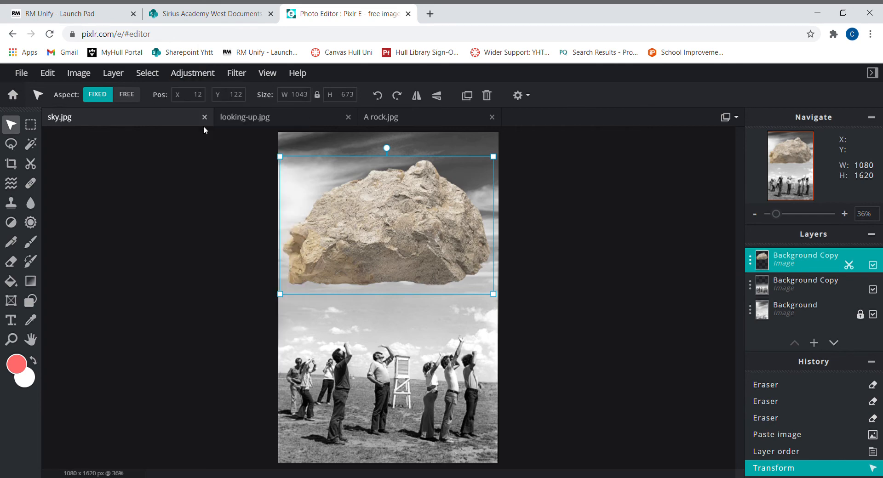
pyautogui.click(623, 302)
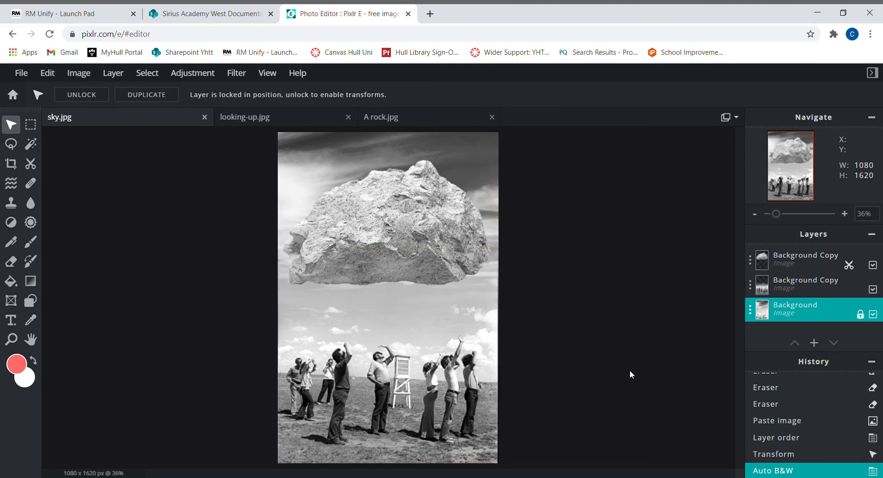
# Merge the rock, people and sky layers into a single Background layer.
pyautogui.click(784, 265)
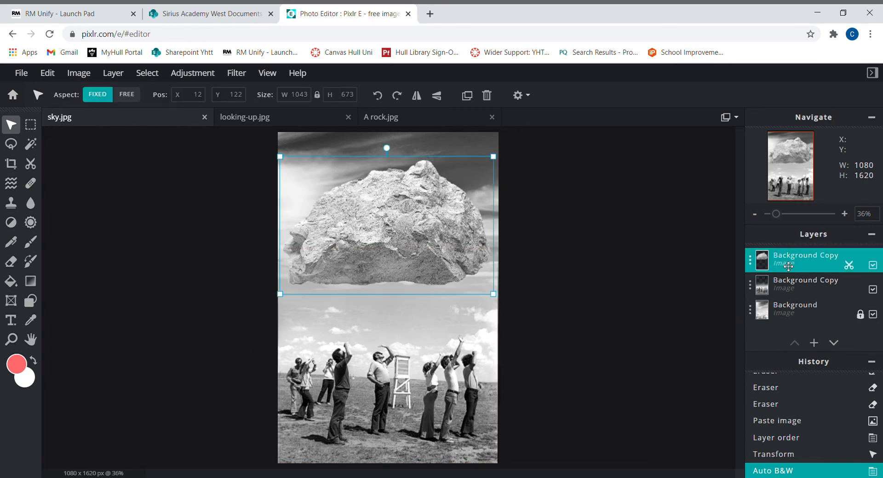
pyautogui.click(752, 266)
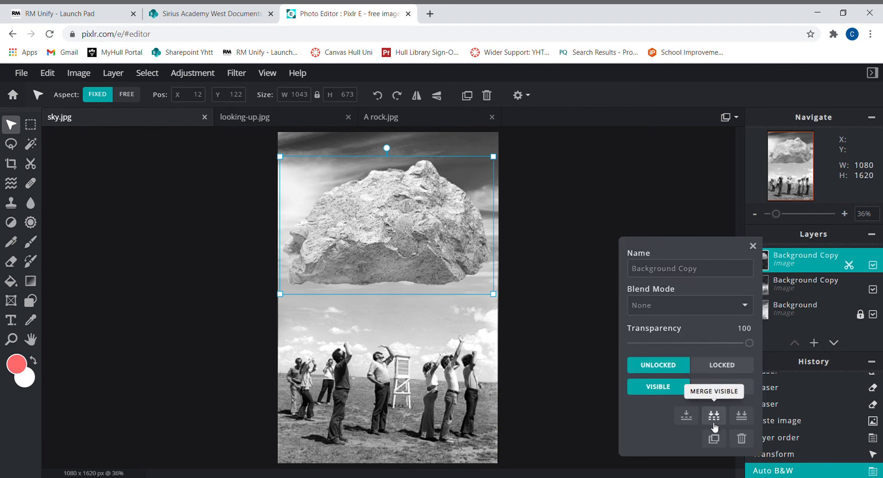
pyautogui.click(741, 416)
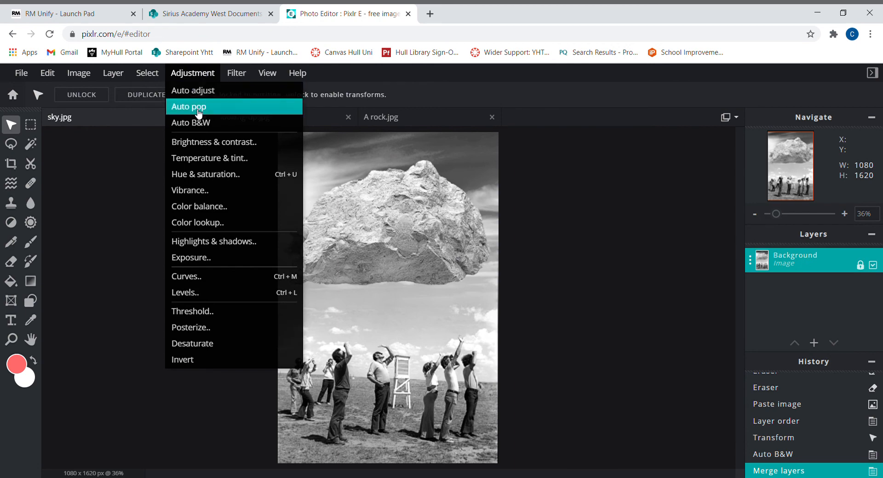
# Apply a Curves adjustment to the merged image with three control points: shadows slightly lowered, highlights slightly raised and midtones slightly lowered.
pyautogui.click(196, 277)
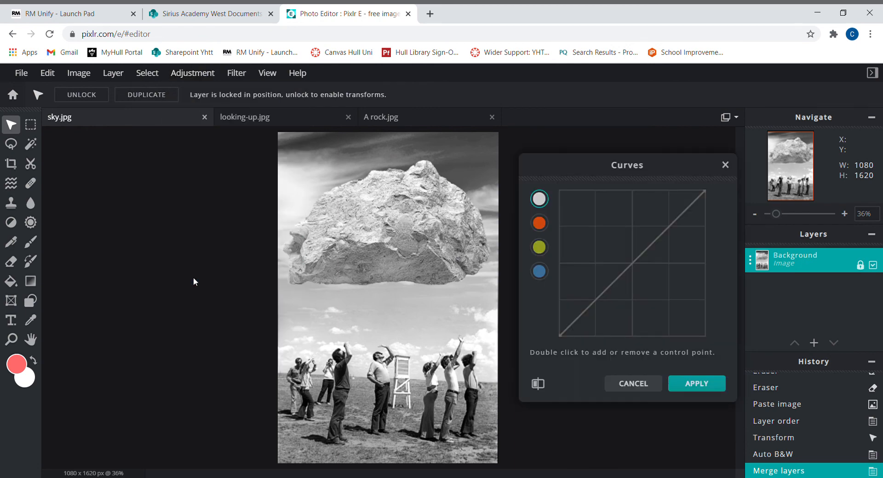
pyautogui.doubleClick(584, 310)
pyautogui.moveTo(583, 311); pyautogui.dragTo(587, 316)
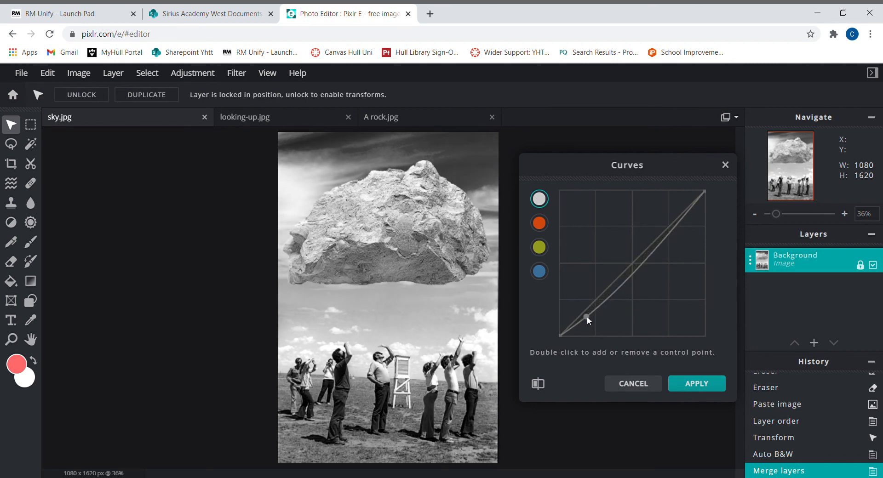
pyautogui.moveTo(587, 316); pyautogui.dragTo(586, 315)
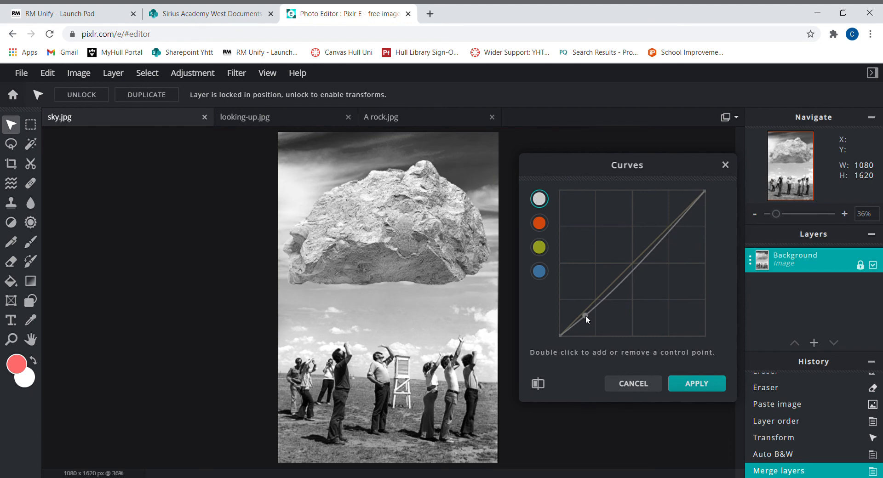
pyautogui.doubleClick(669, 230)
pyautogui.moveTo(670, 230); pyautogui.dragTo(667, 227)
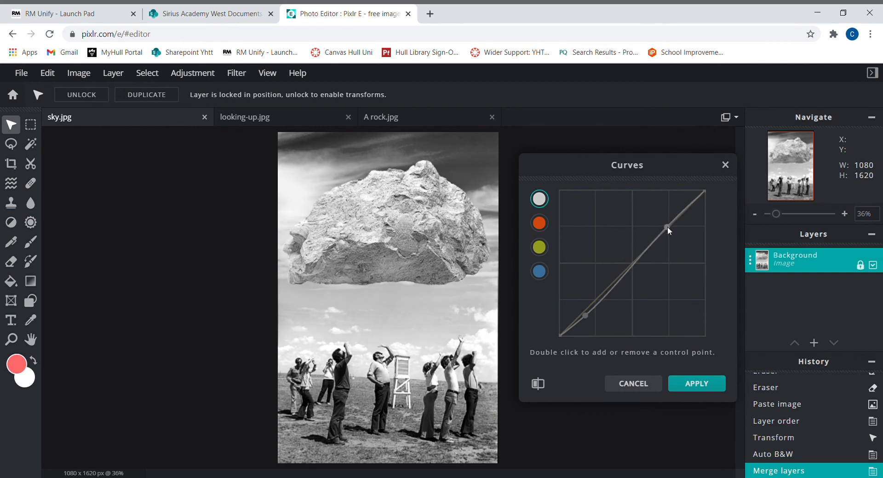
pyautogui.doubleClick(630, 265)
pyautogui.moveTo(632, 266)
pyautogui.mouseDown()
pyautogui.moveTo(666, 305)
pyautogui.moveTo(632, 270)
pyautogui.mouseUp()
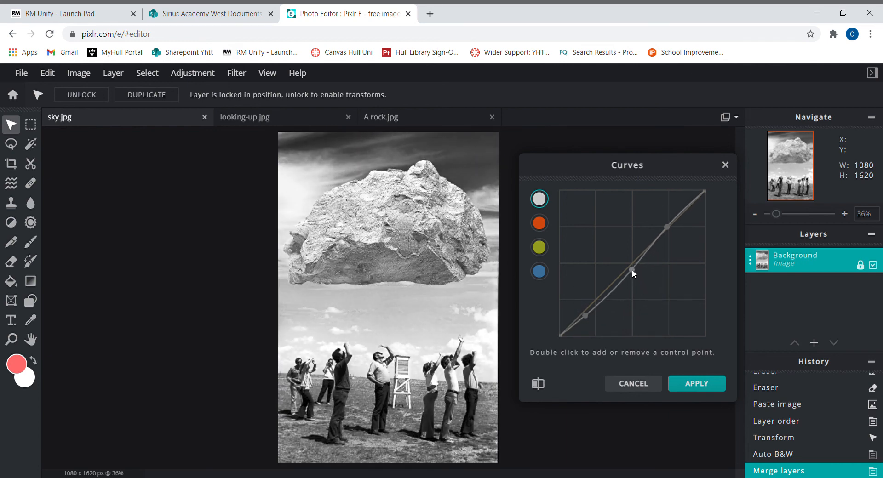
pyautogui.click(687, 382)
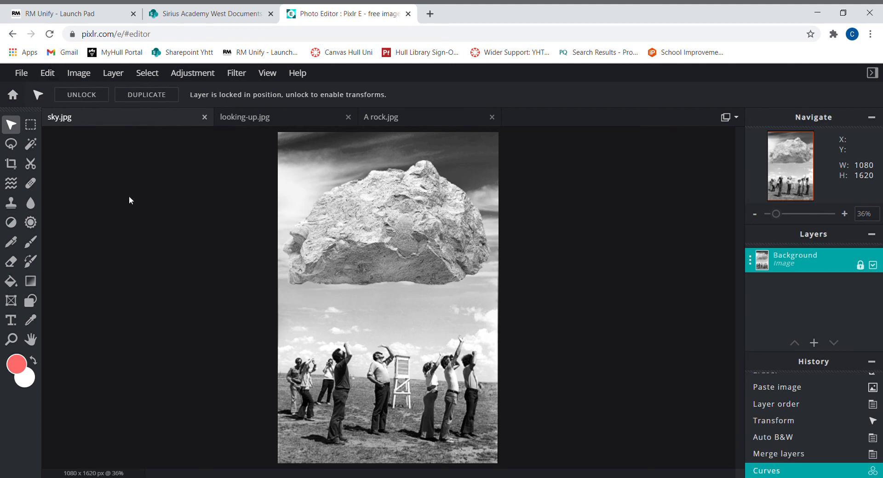
# Save the montage as a JPG named sky at 100% quality, 1080 x 1620 px, and download it.
pyautogui.click(19, 78)
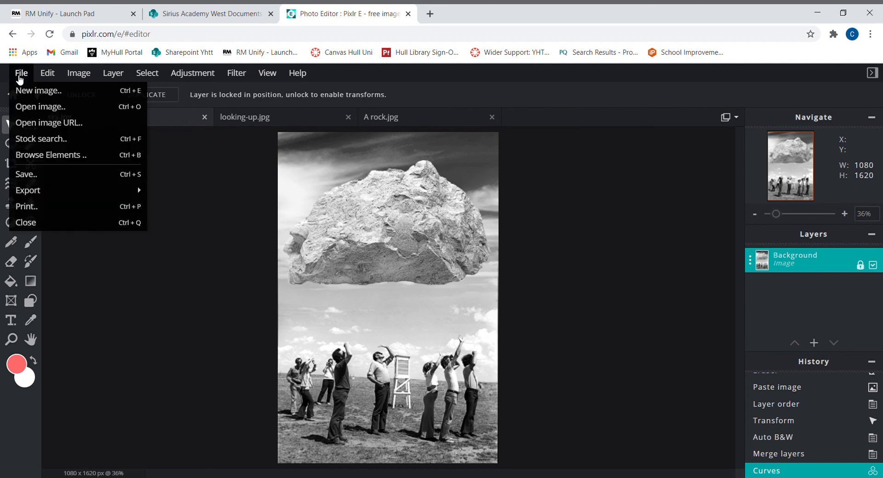
pyautogui.click(30, 172)
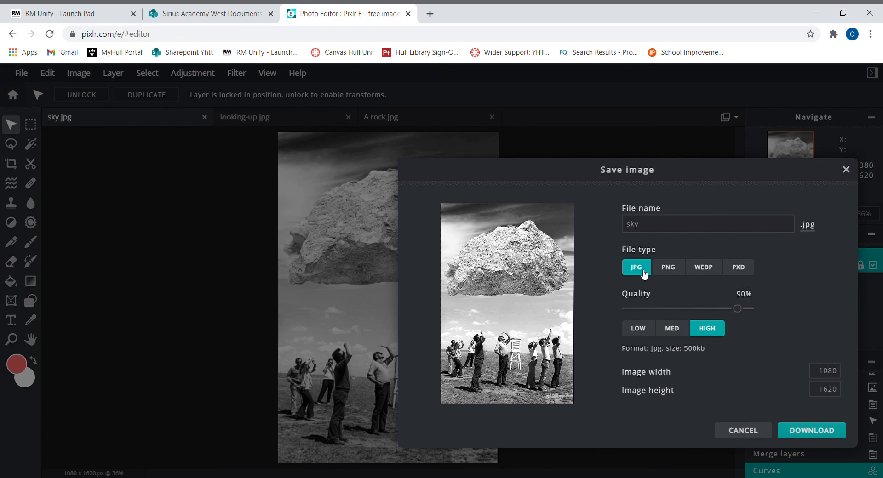
pyautogui.moveTo(746, 313); pyautogui.dragTo(759, 312)
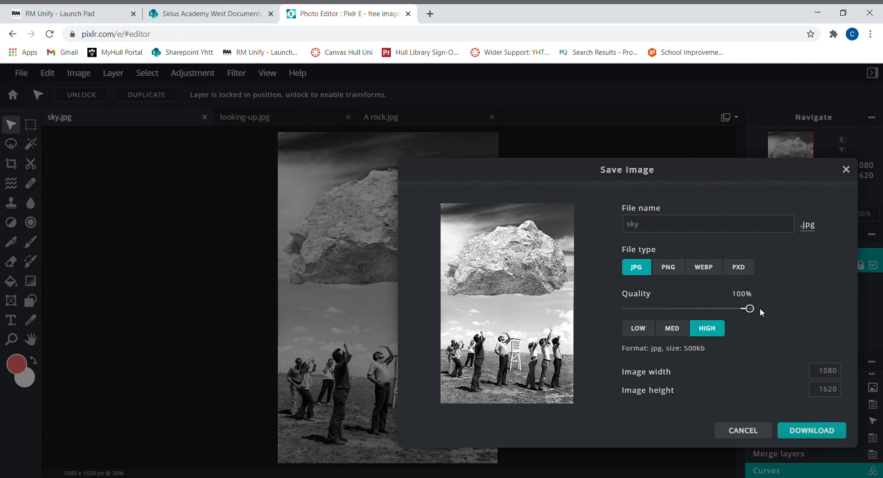
pyautogui.click(801, 437)
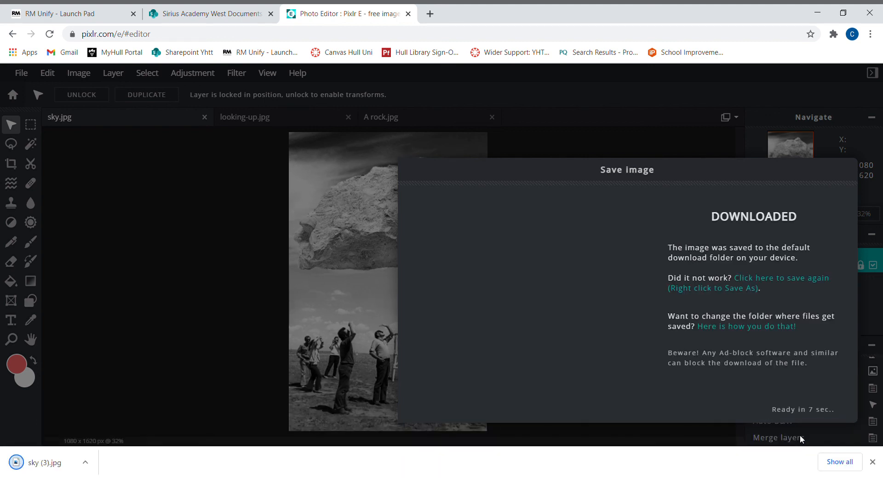